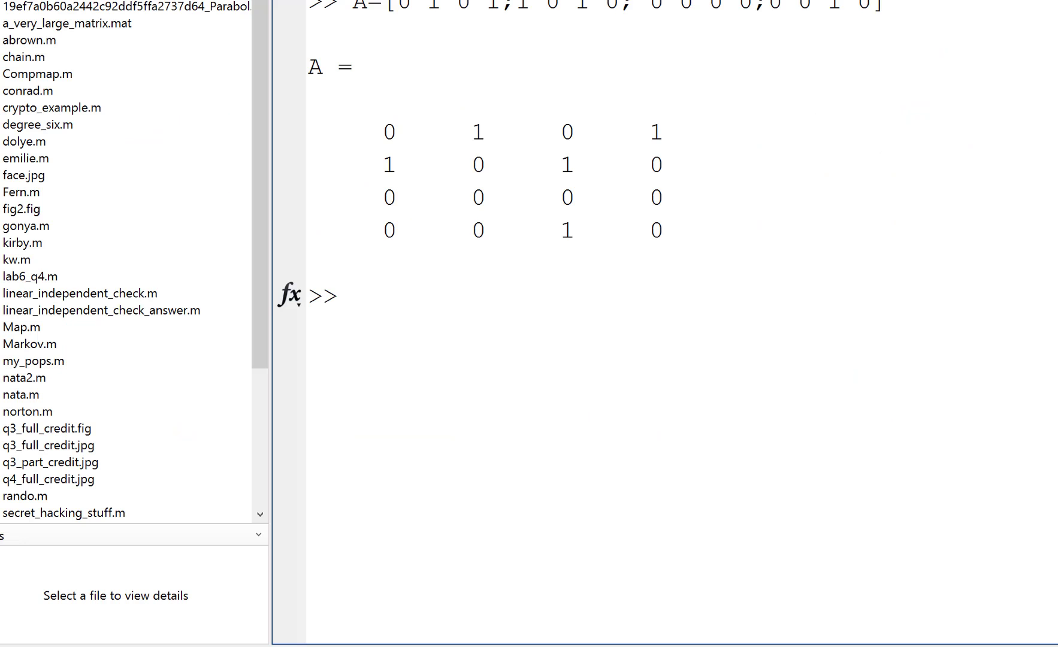
# - Square the small matrix with A^2, then run whos to list A as a 174970×174970 logical
pyautogui.write('A^2')
pyautogui.press('Return')
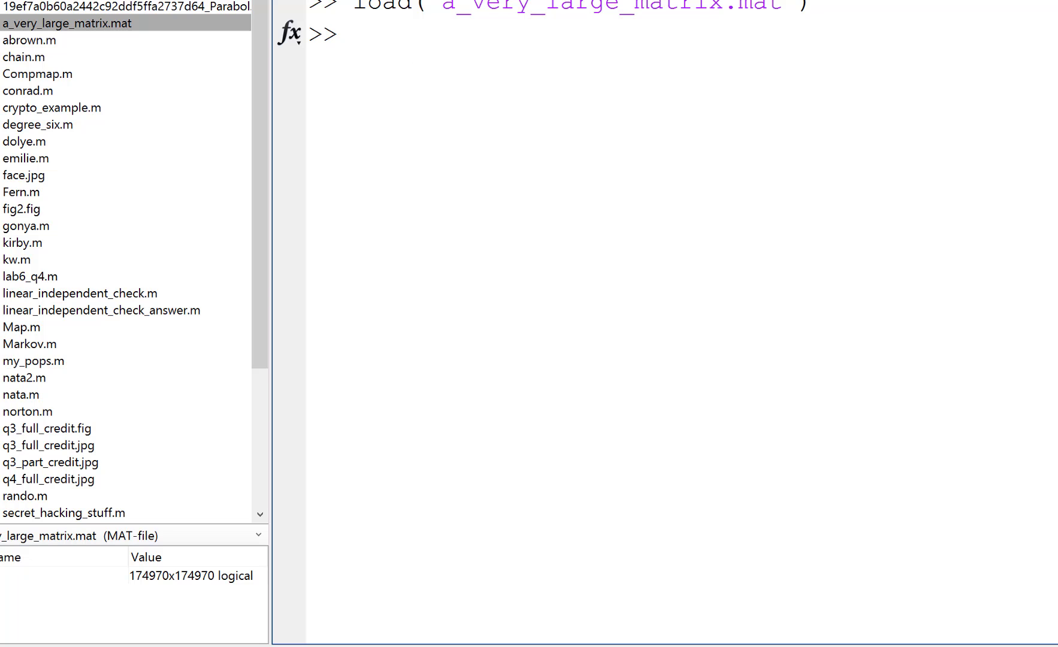
pyautogui.write('whos')
pyautogui.press('Return')
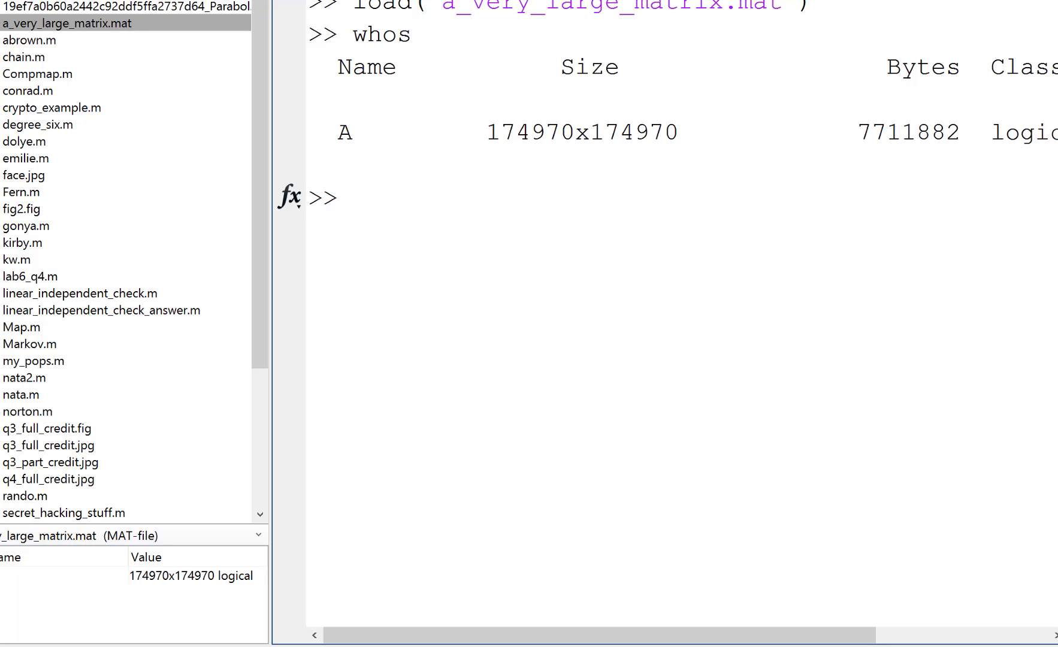
pyautogui.write('A(1,:')
# - Show A(1,:) as a 1×174970 sparse logical array and scroll through its nonzero columns
pyautogui.write(')')
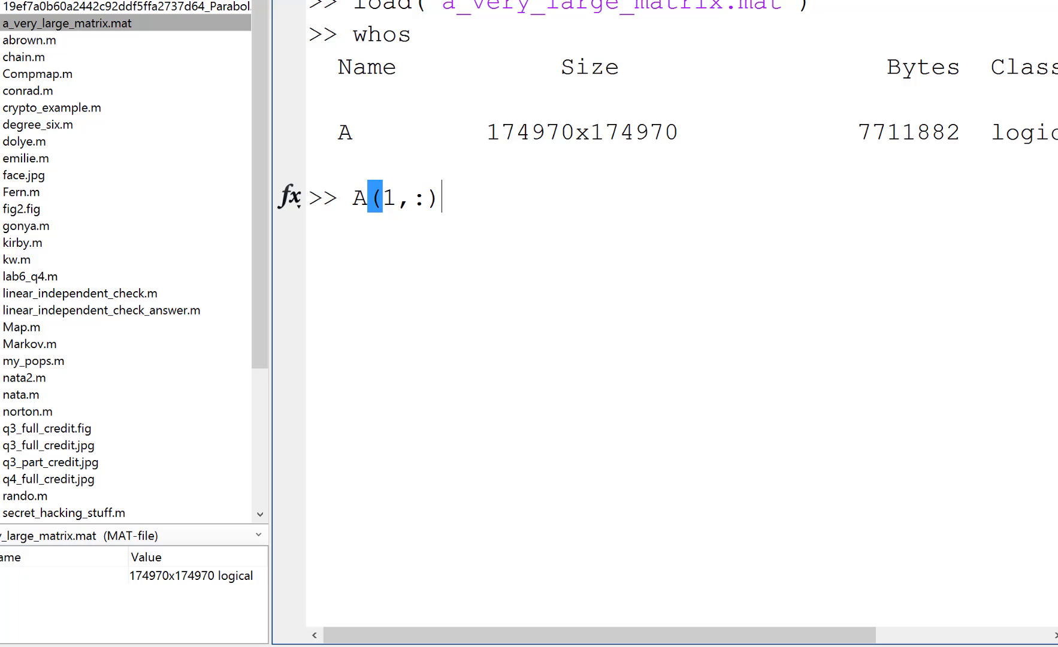
pyautogui.press('Return')
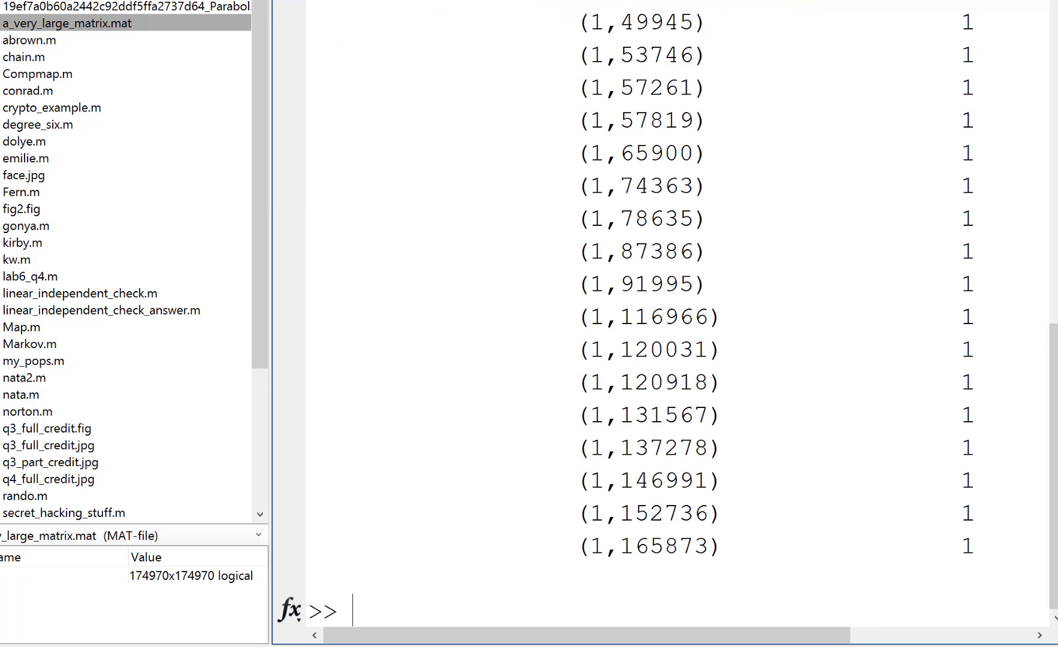
pyautogui.scroll(1, 659, 312)
pyautogui.scroll(5, 659, 312)
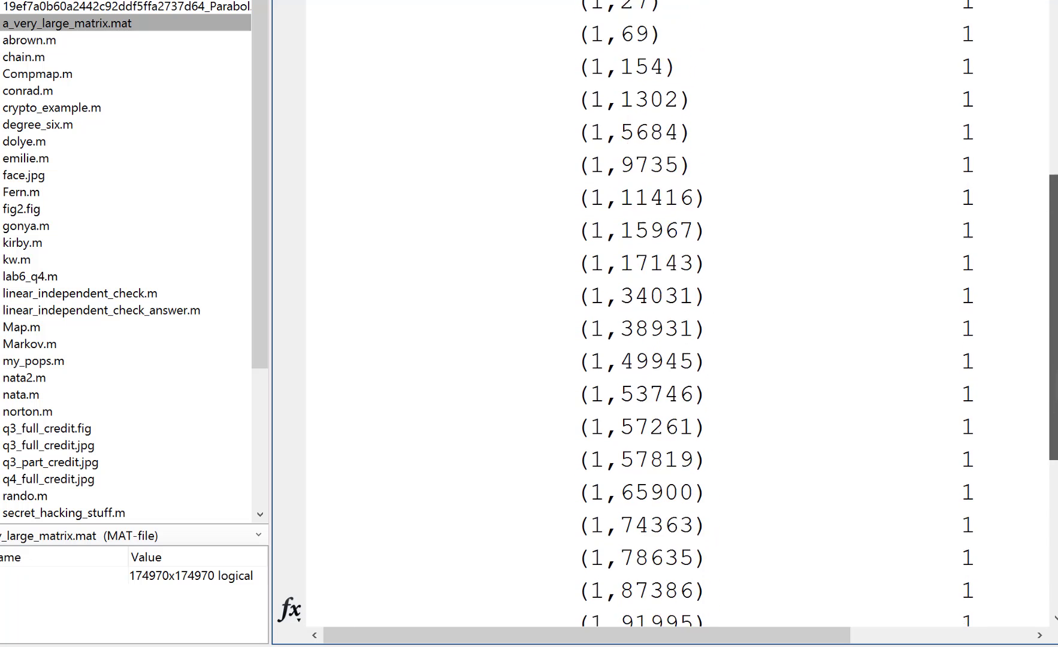
pyautogui.scroll(-1, 658, 312)
pyautogui.scroll(-4, 659, 311)
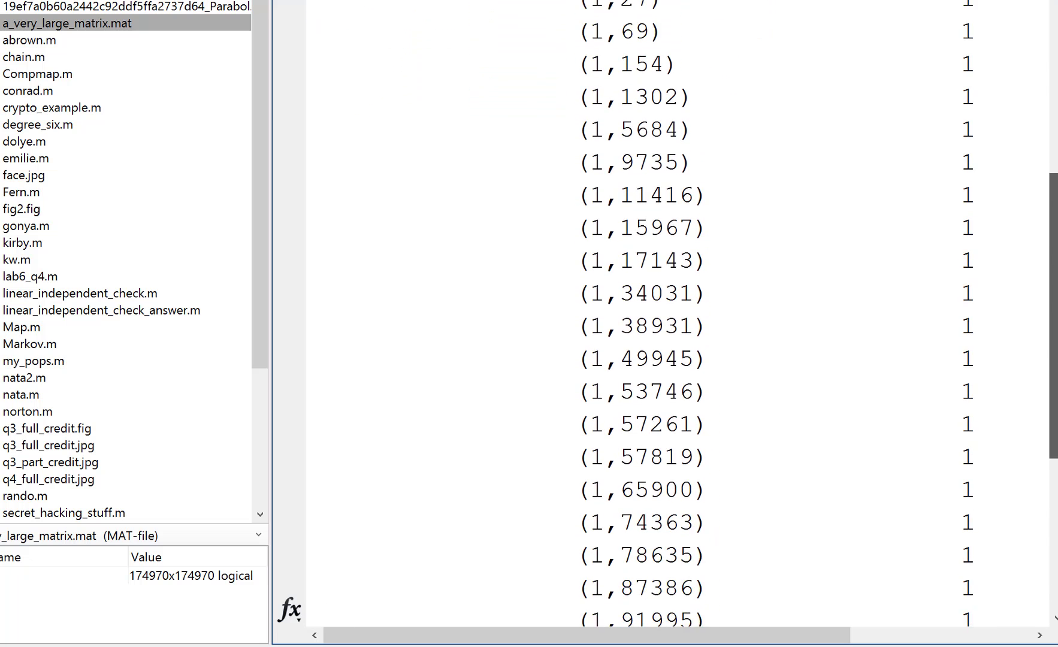
pyautogui.scroll(1, 658, 312)
pyautogui.scroll(5, 659, 312)
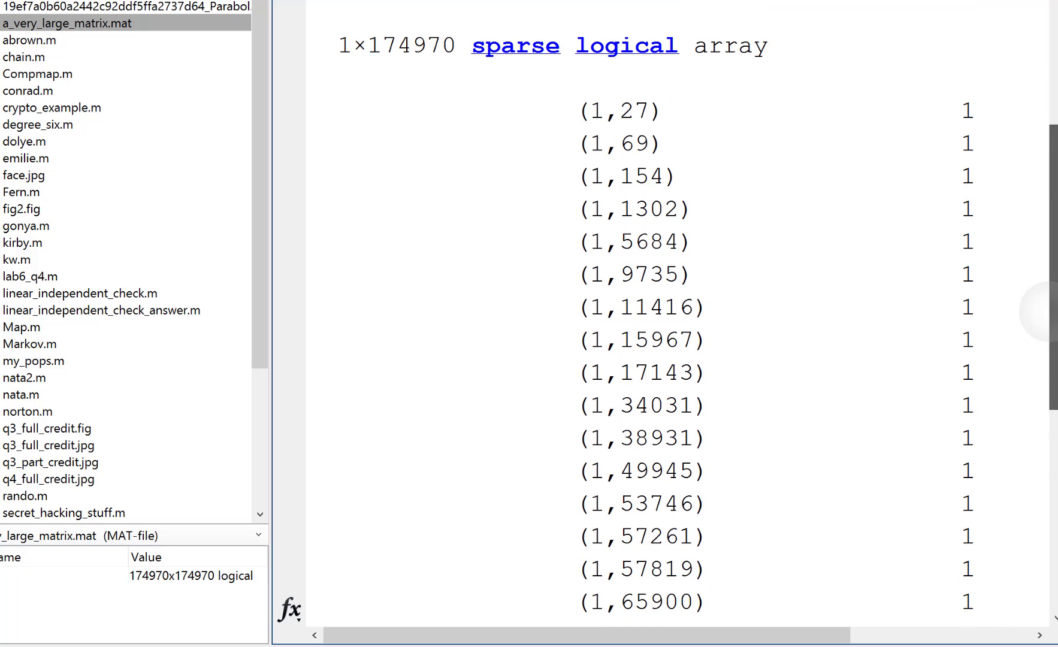
pyautogui.scroll(-1, 1049, 318)
pyautogui.scroll(-2, 1049, 318)
pyautogui.scroll(-5, 1041, 344)
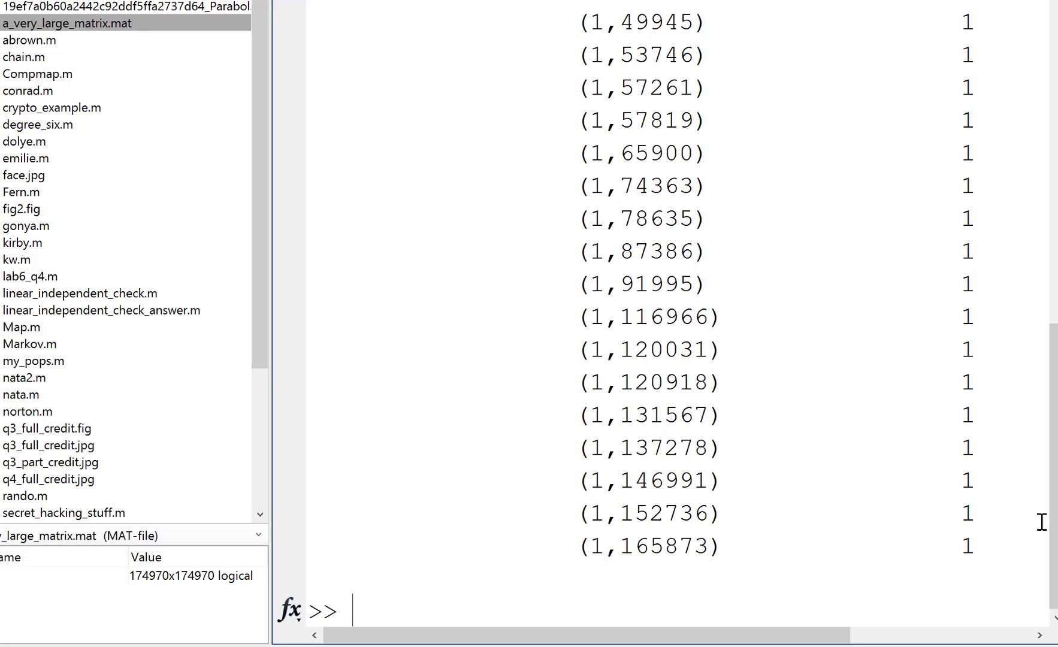
# - Store nnz(A(1,:)) as num_of_friends_of_person_1, which equals 28
pyautogui.write('f')
pyautogui.press('BackSpace')
pyautogui.write('num_of_frie')
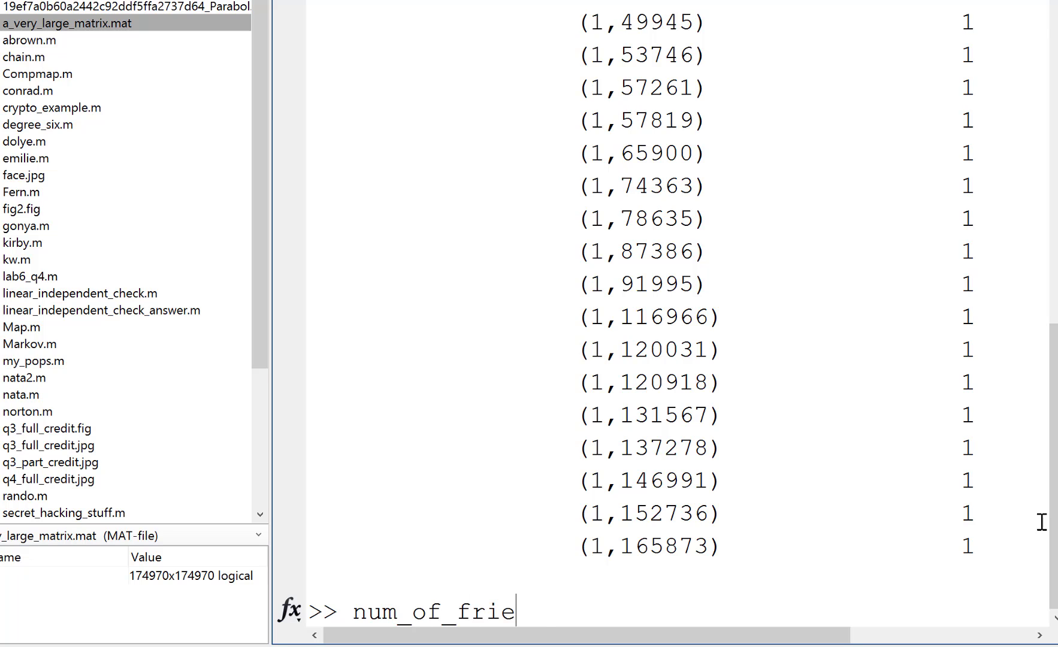
pyautogui.write('nds_of_peron_1')
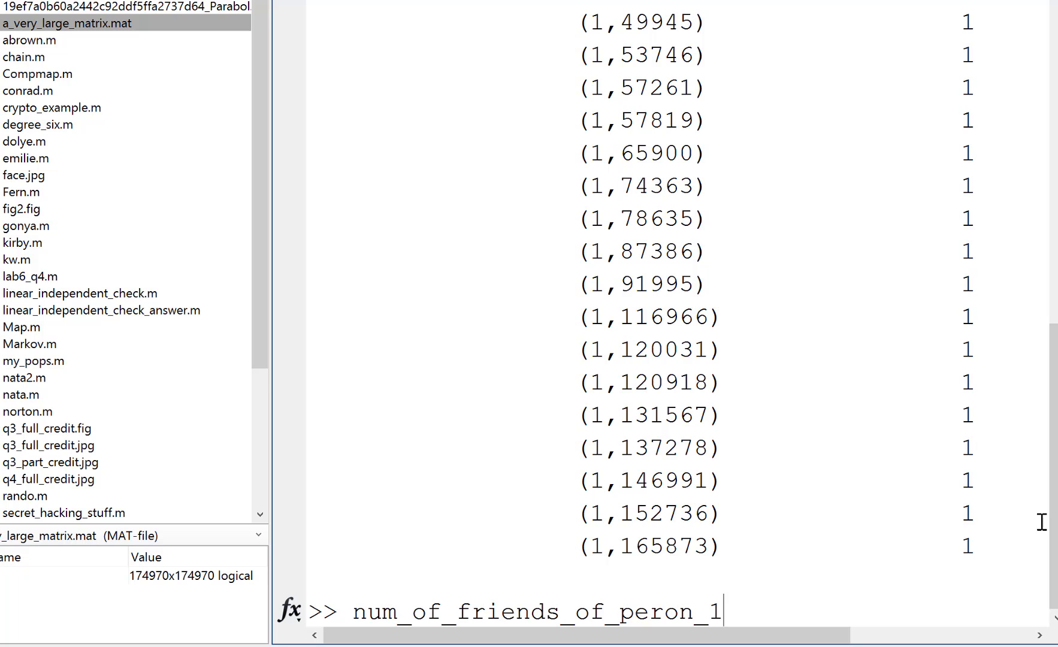
pyautogui.write('=')
pyautogui.press('Left')
pyautogui.press('Left')
pyautogui.press('Left')
pyautogui.press('Left')
pyautogui.press('Left')
pyautogui.write('s')
pyautogui.press('Right')
pyautogui.press('Right')
pyautogui.press('Right')
pyautogui.press('Right')
pyautogui.press('Right')
pyautogui.write('nn')
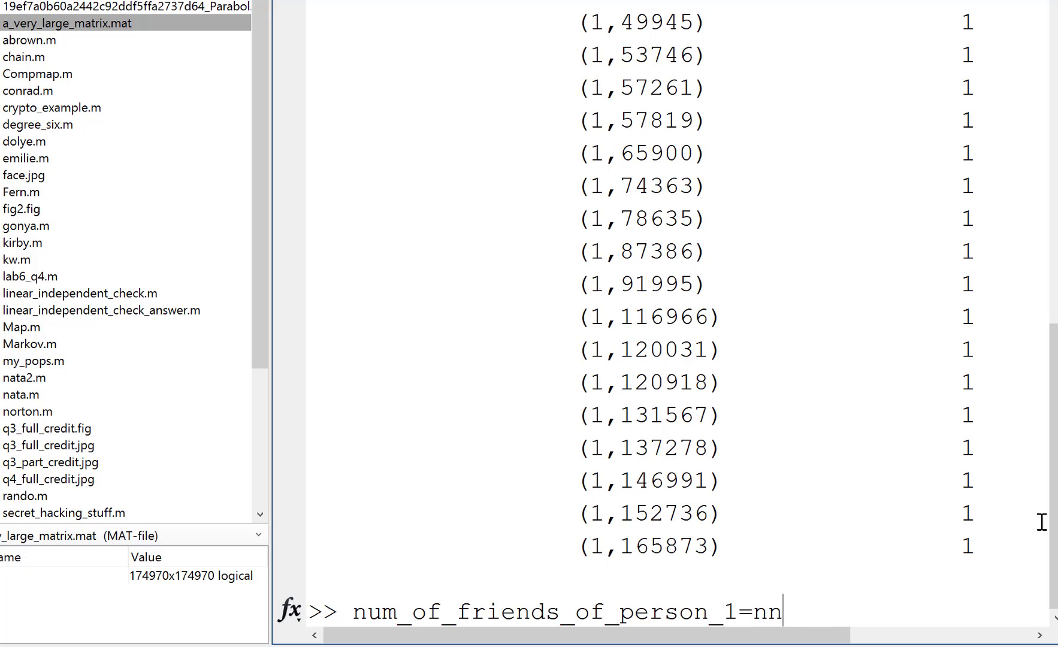
pyautogui.write('z(A(1,:))')
pyautogui.press('Return')
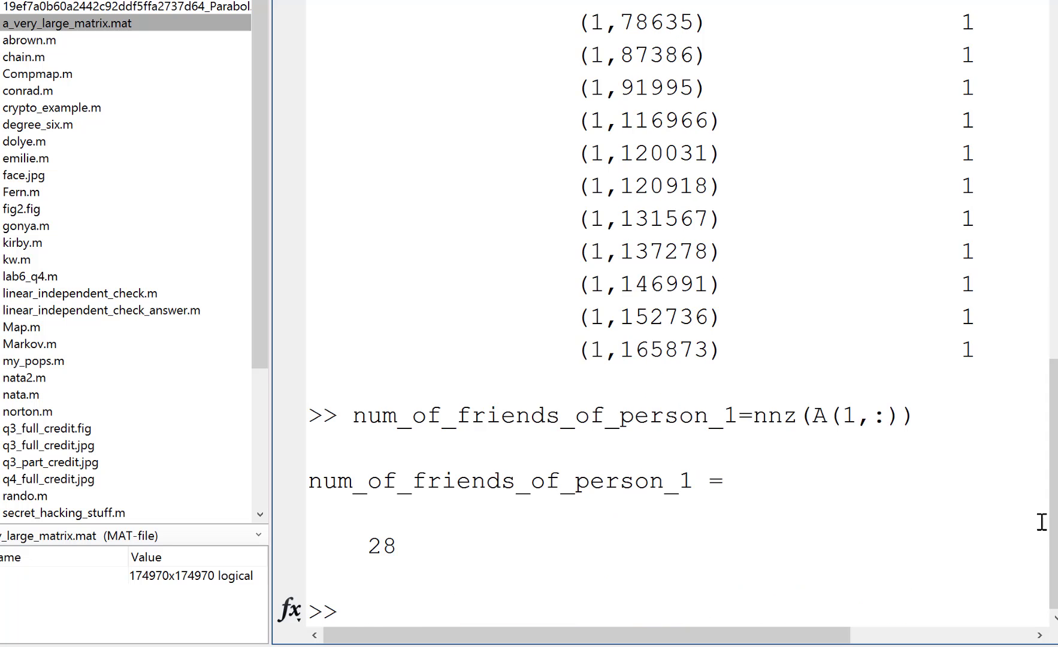
pyautogui.scroll(2, 1052, 522)
pyautogui.scroll(4, 677, 312)
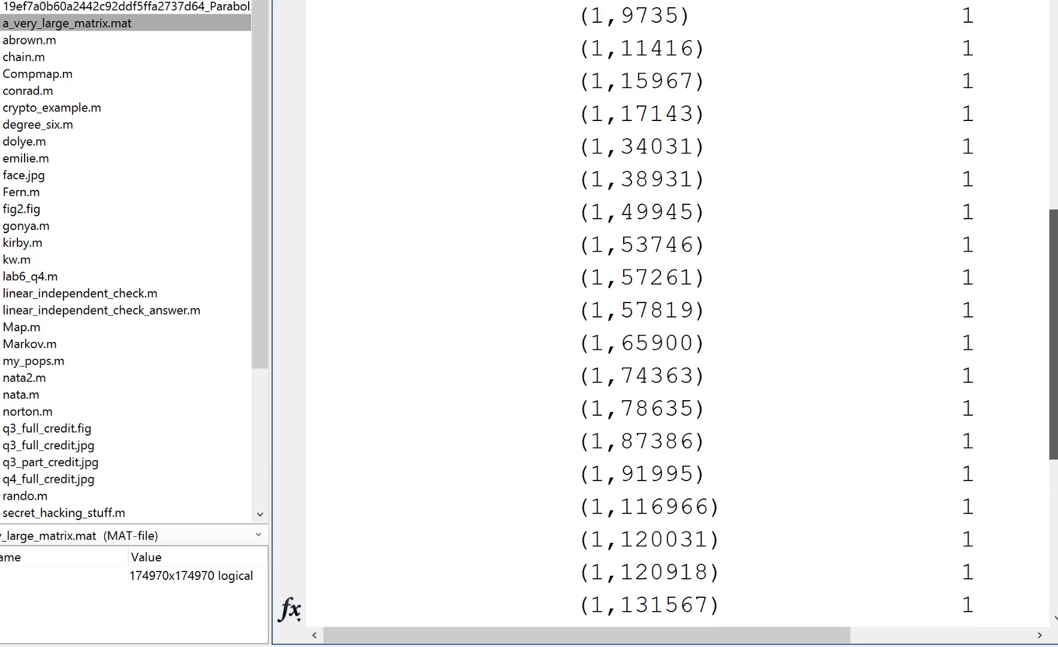
pyautogui.scroll(-6, 677, 312)
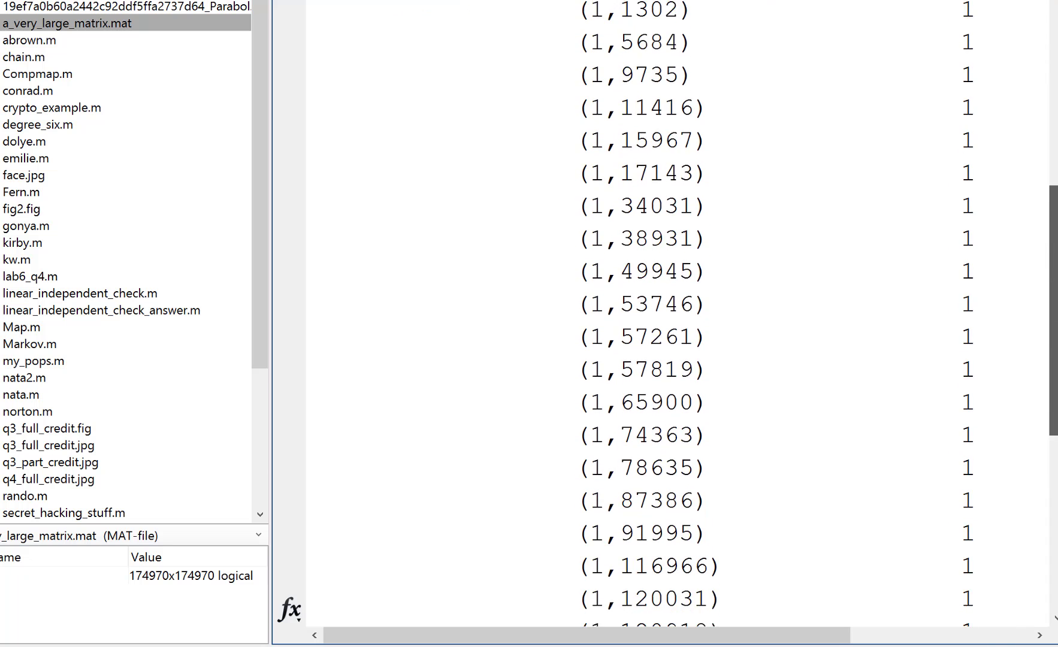
pyautogui.scroll(-1, 684, 312)
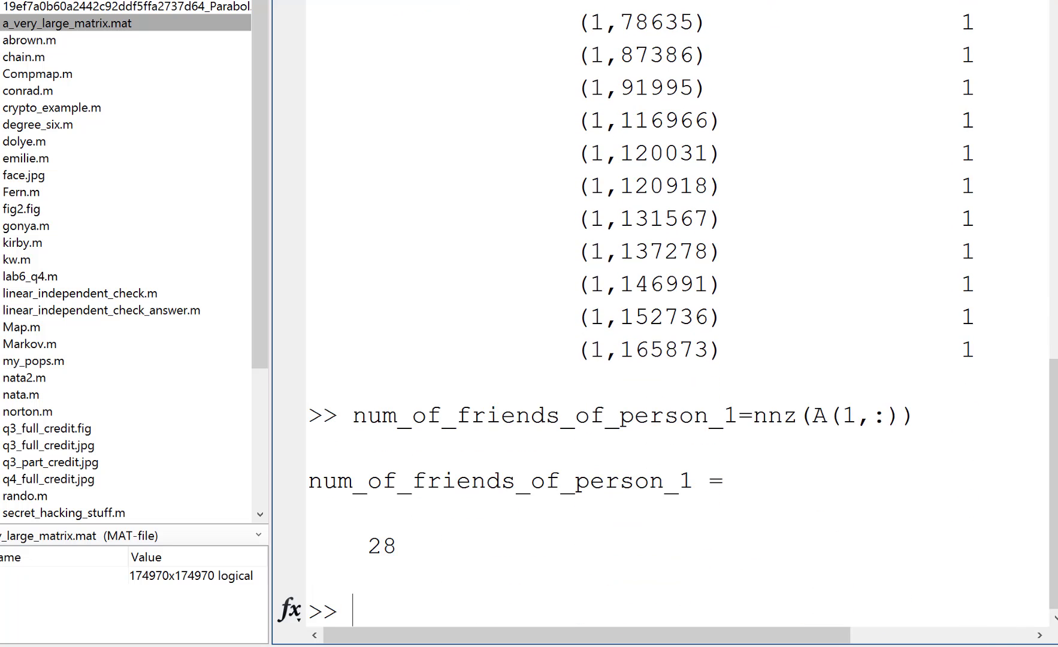
pyautogui.write('A^2;')
# - Store A squared in B with B=A^2;
pyautogui.press('Left')
pyautogui.press('Left')
pyautogui.press('Left')
pyautogui.press('Left')
pyautogui.write('B=')
pyautogui.press('Return')
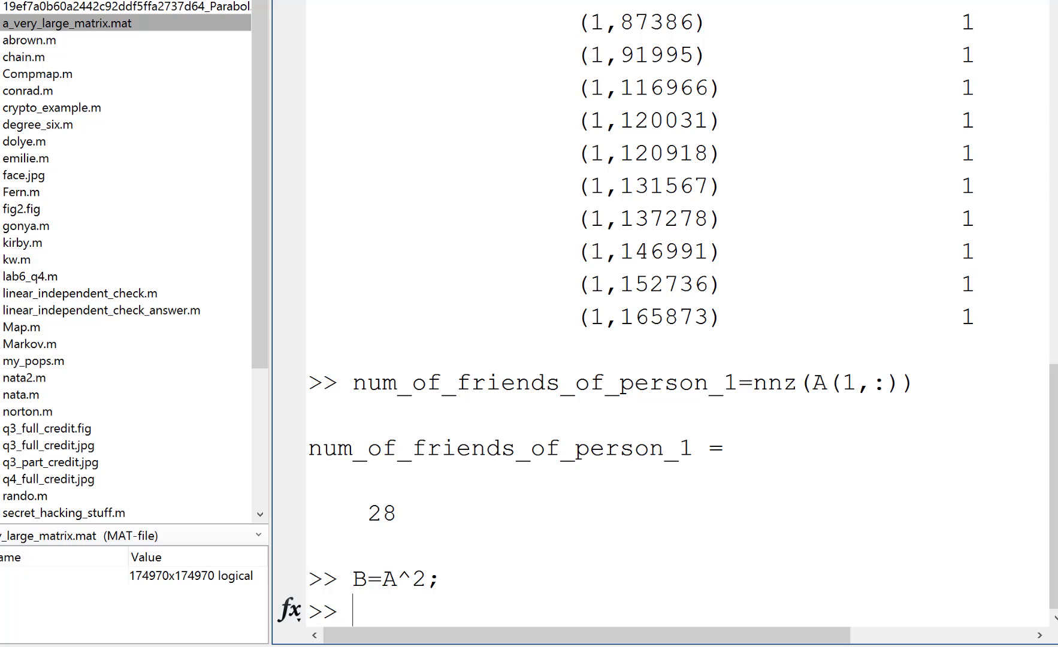
# - Redisplay row 1 of A as a sparse logical array
pyautogui.write('A(1,:)')
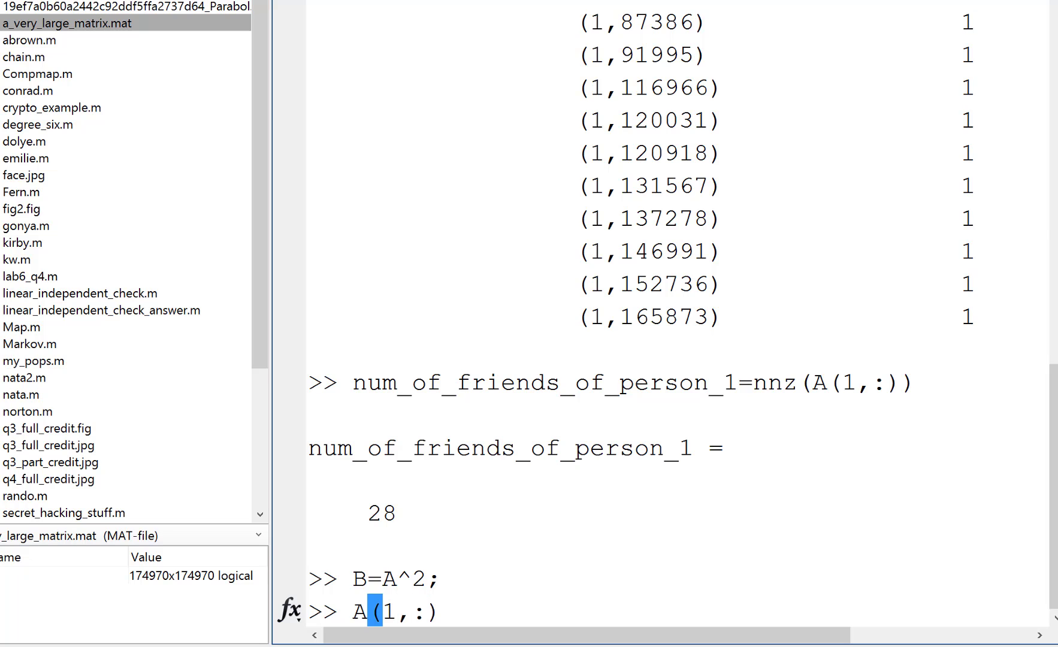
pyautogui.press('Return')
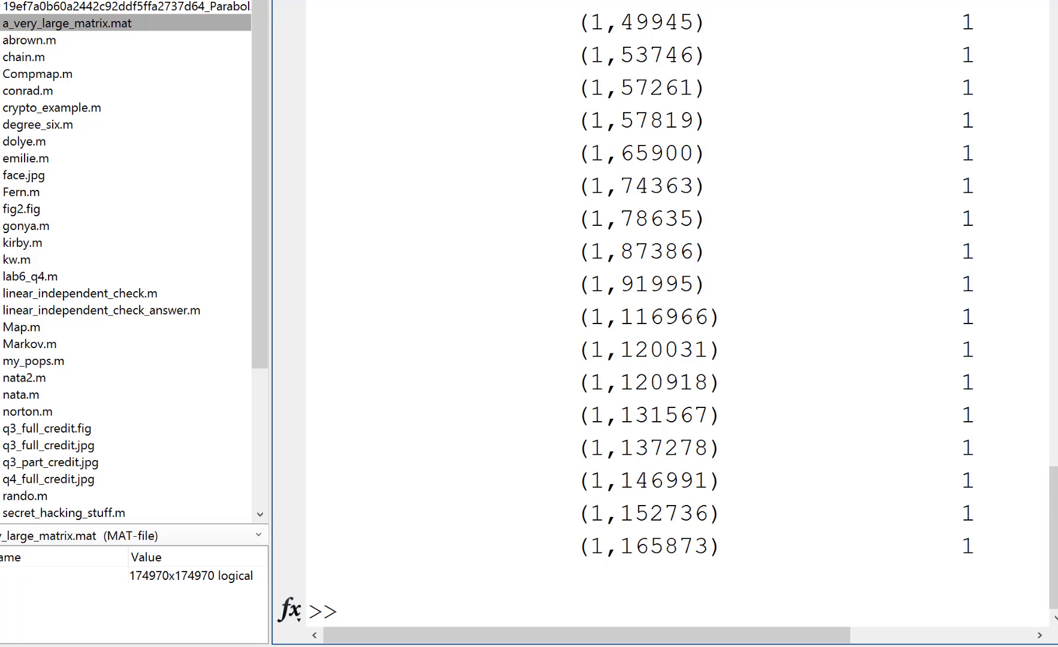
pyautogui.moveTo(1055, 461); pyautogui.dragTo(1052, 353)
pyautogui.moveTo(1053, 431); pyautogui.dragTo(1054, 536)
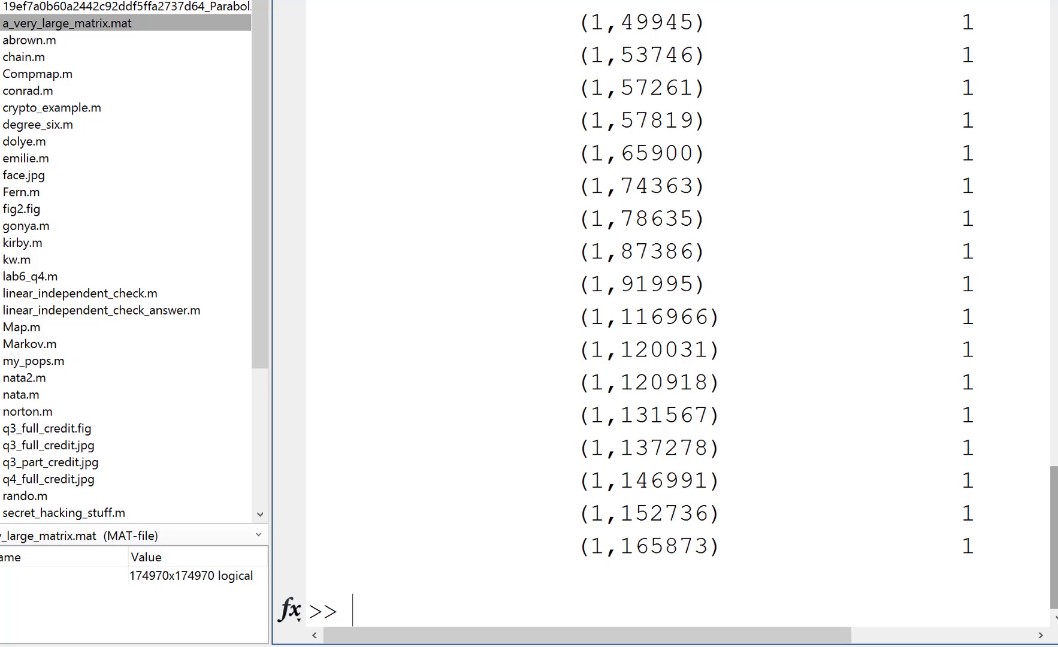
# - Count the nonzeros in row 1 of B with nnz(B(1,:)), giving 438
pyautogui.write('B')
pyautogui.press('BackSpace')
pyautogui.write('nnz(B(1')
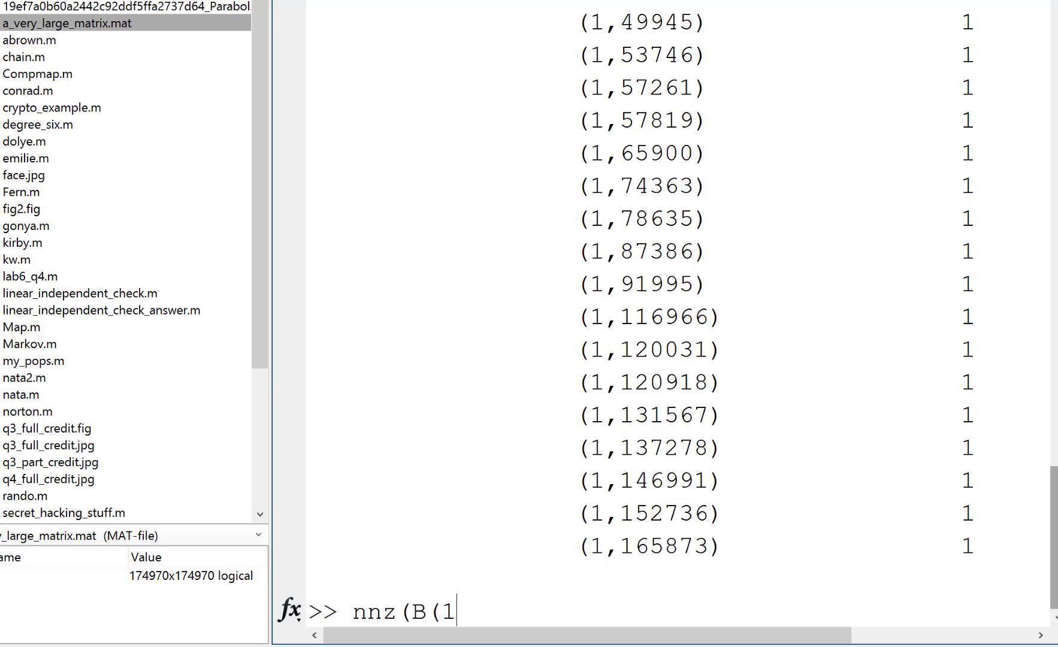
pyautogui.write(',:))')
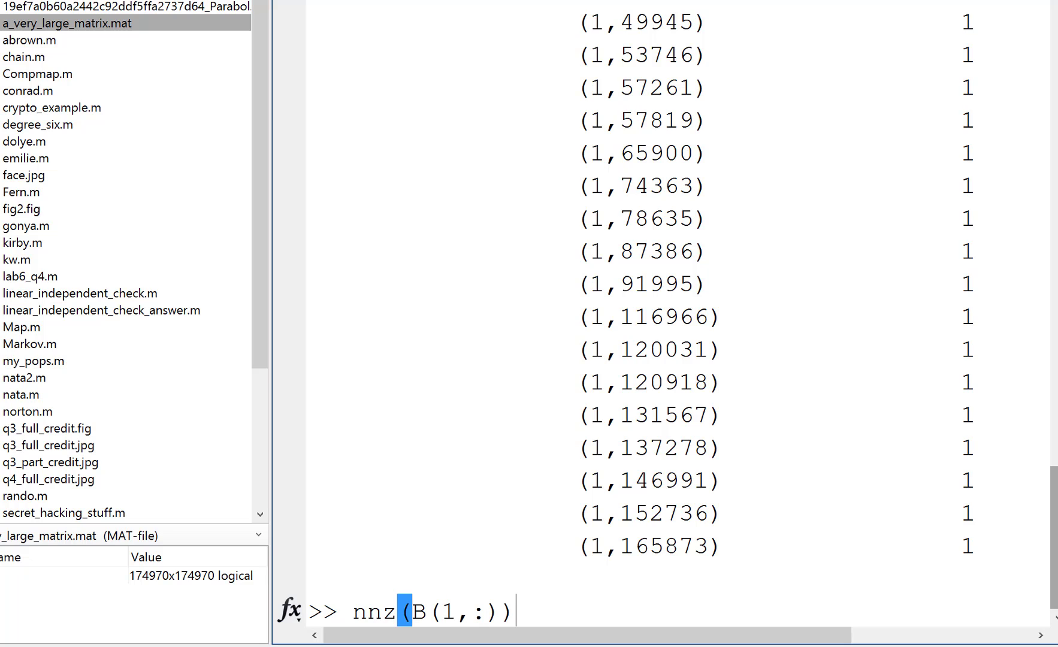
pyautogui.press('Return')
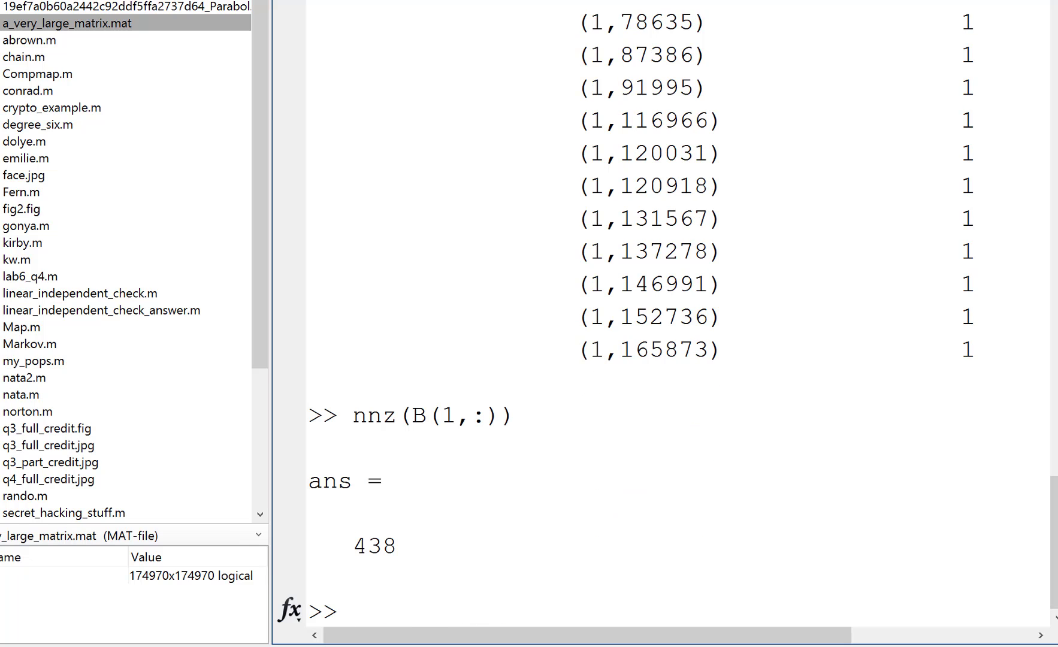